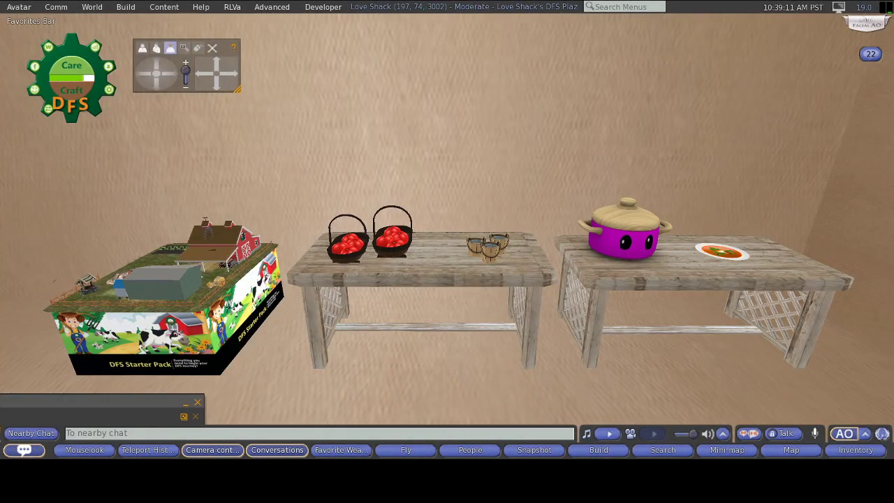
- Show the Object Contents of the DFS Starter Pack box via its right-click menu
key(Return)
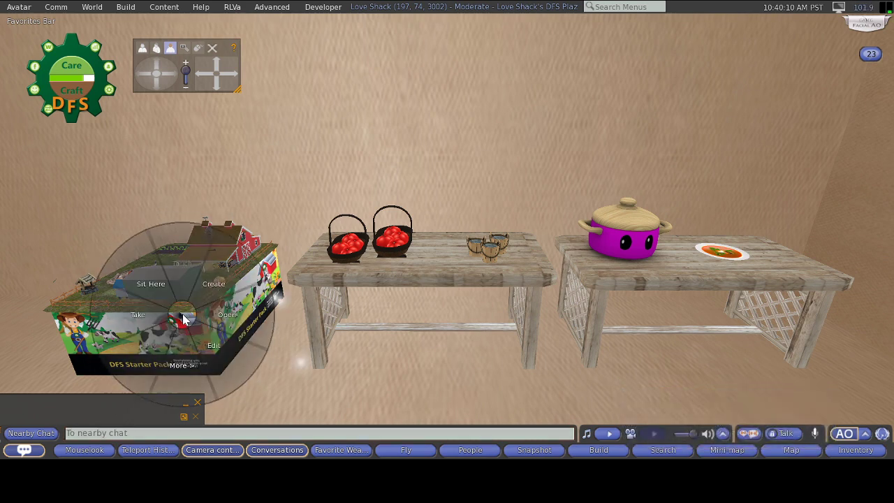
right_click(183, 317)
click(227, 315)
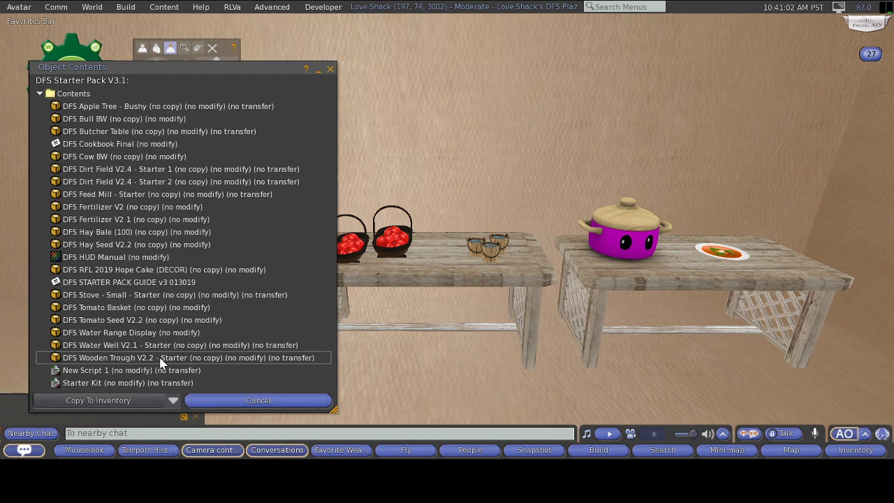
- Close the Object Contents window, touch the tomato basket and ignore its dialog
click(330, 69)
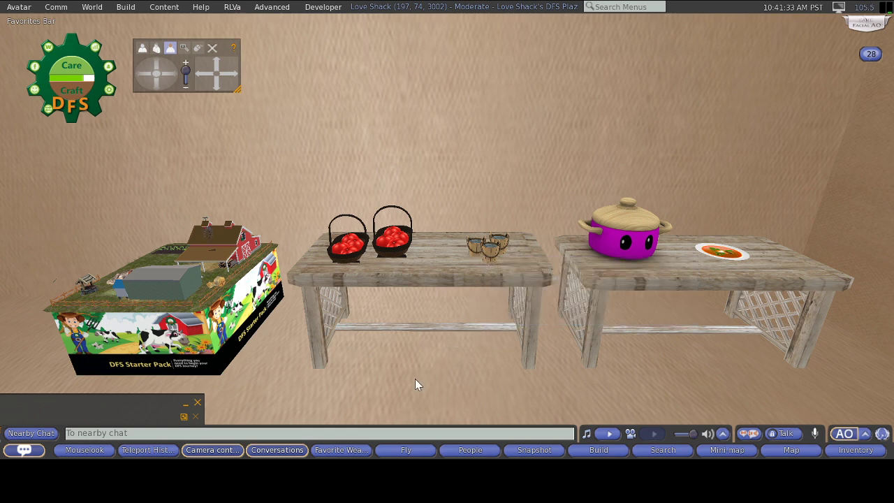
click(345, 256)
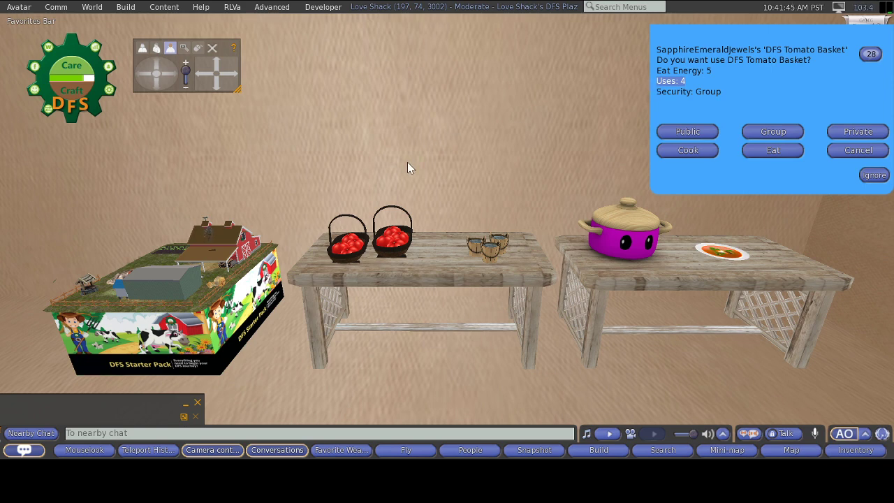
click(873, 175)
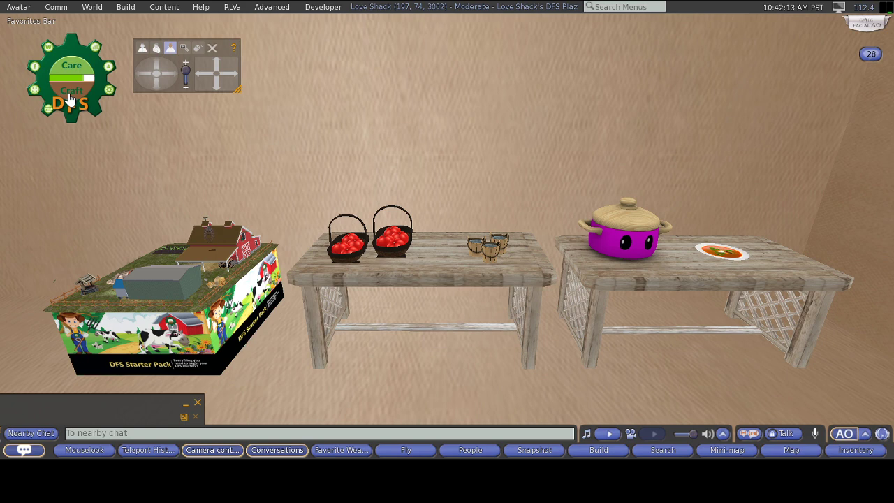
- Reveal the numbered 1–9 crafting slots from the DFS HUD's Craft button
click(71, 96)
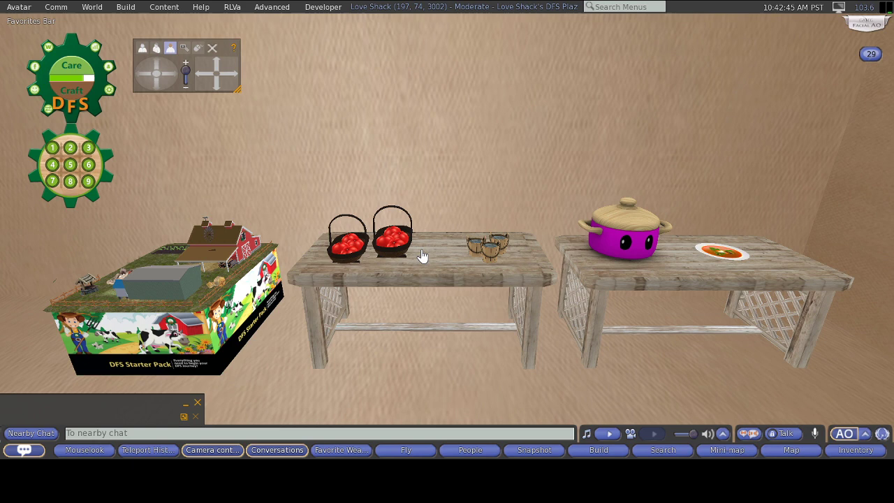
- Fill crafting slots 2 and 3 with tomatoes from the basket using Cook
click(71, 149)
click(342, 257)
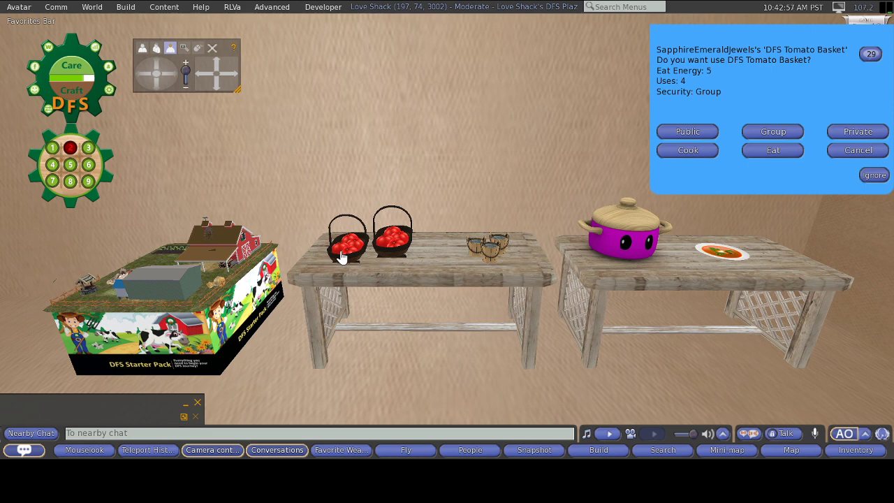
click(664, 153)
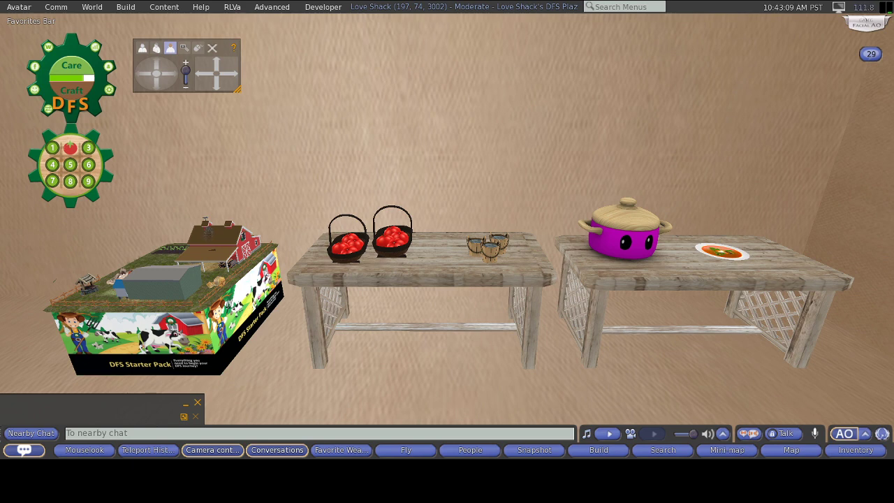
click(319, 433)
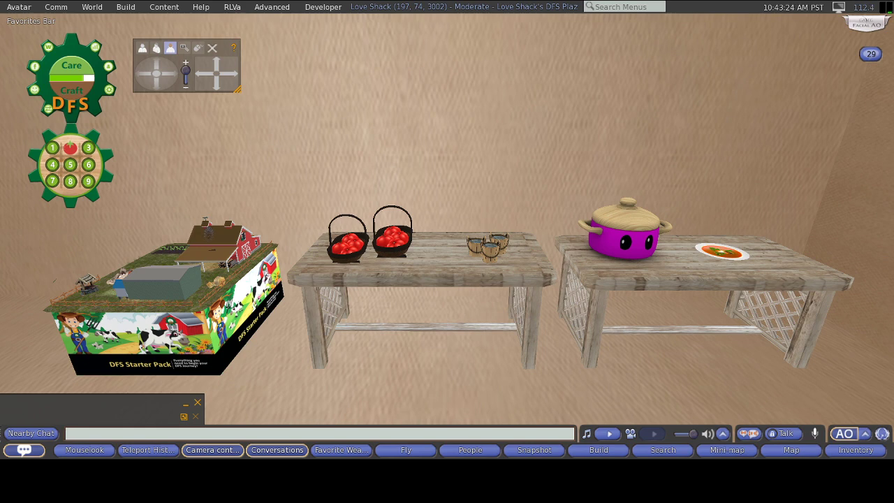
click(88, 148)
click(375, 243)
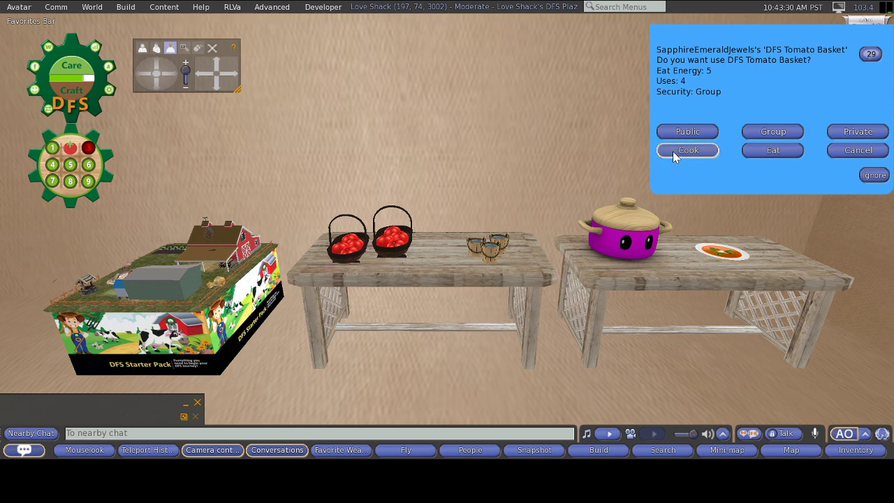
click(675, 155)
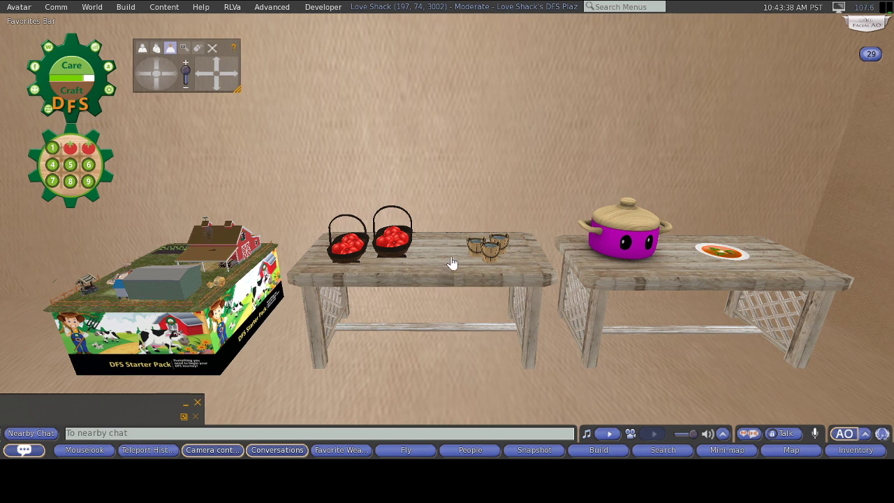
- Load water from the DFS Water Bucket into the next empty HUD slot
click(71, 182)
click(487, 246)
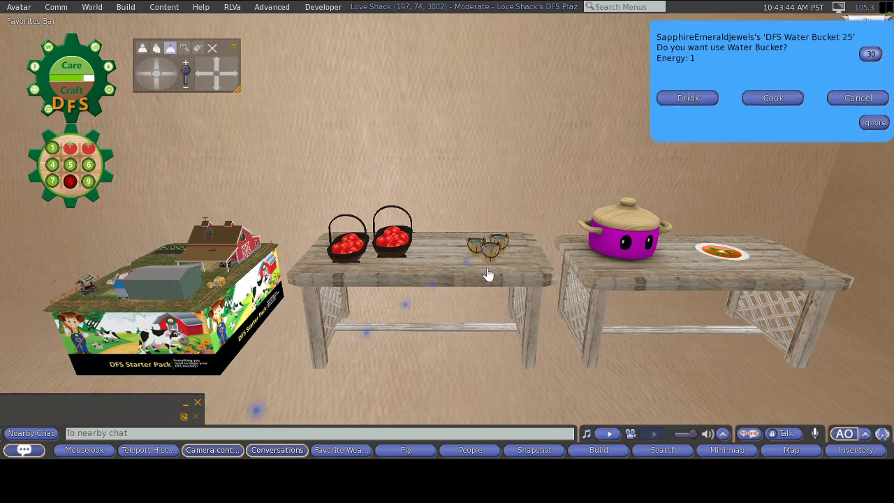
click(775, 113)
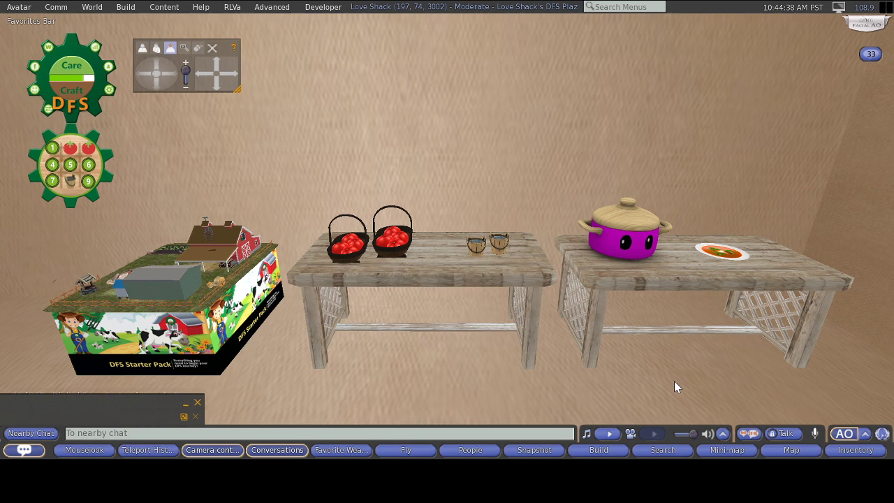
- Start the pink DFS Stove cooking Tomato Soup so the Working countdown begins
click(618, 251)
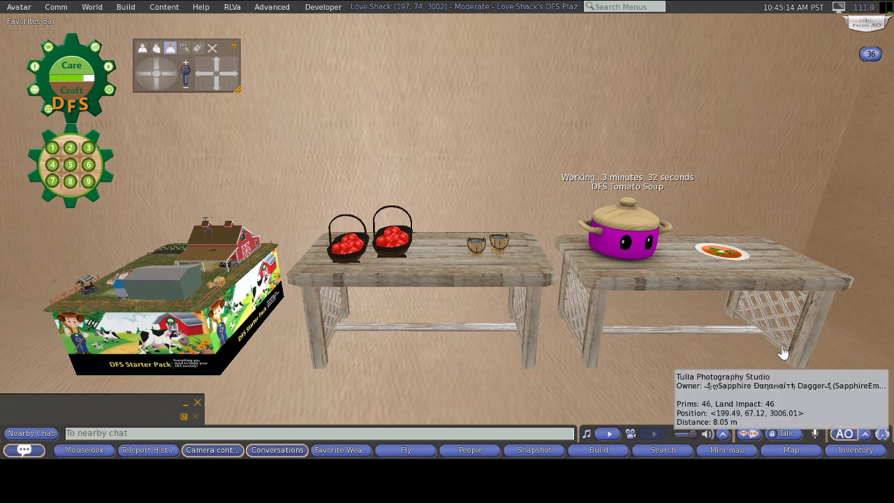
click(728, 251)
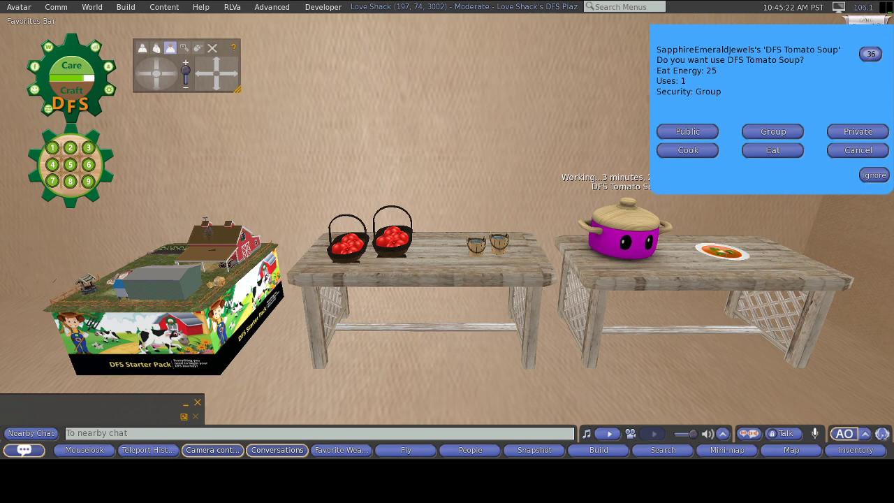
click(862, 152)
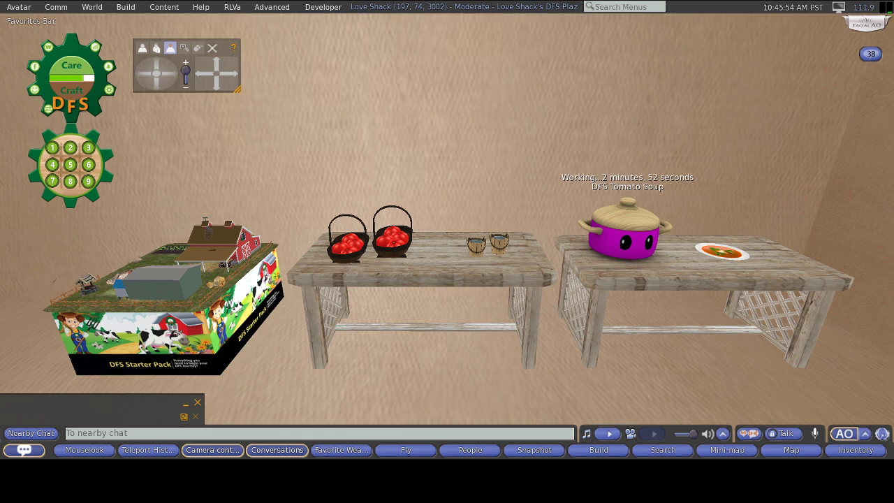
key(Return)
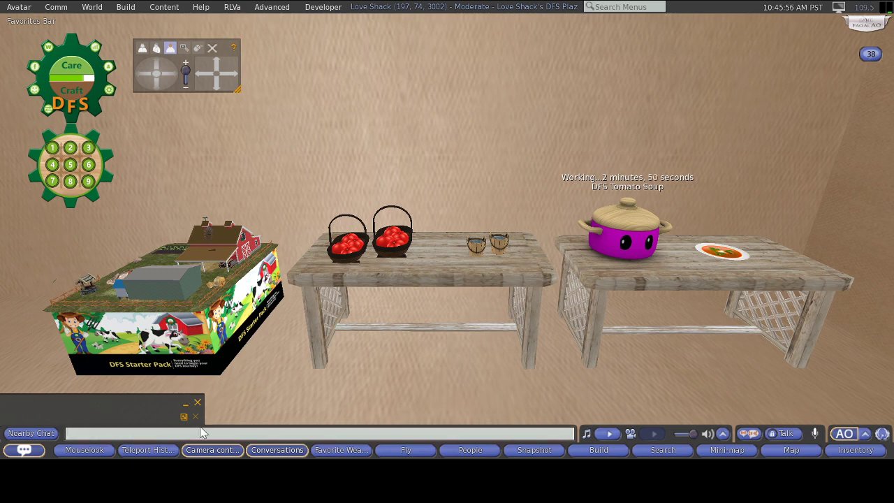
text(http)
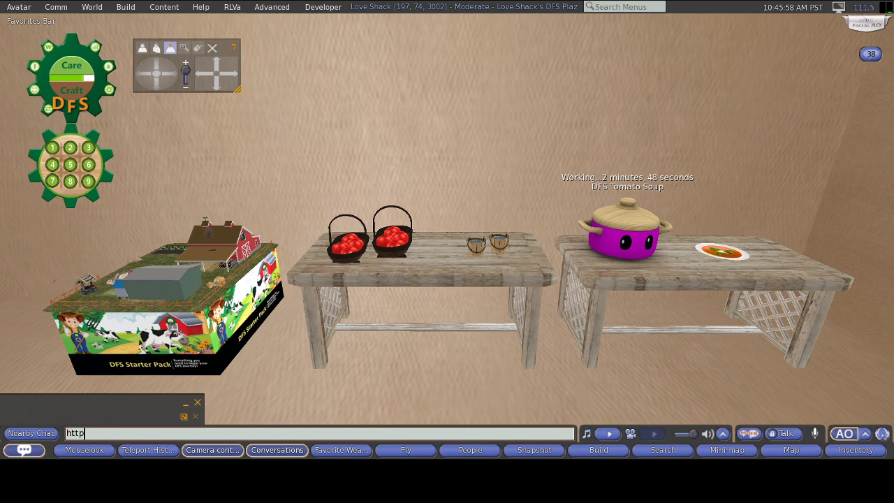
key(BackSpace)
key(BackSpace)
key(BackSpace)
text(www.digital)
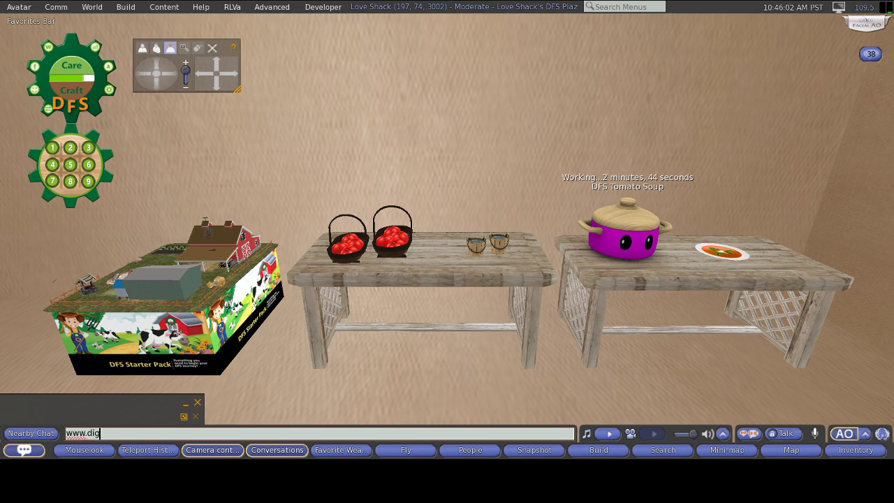
text(farm)
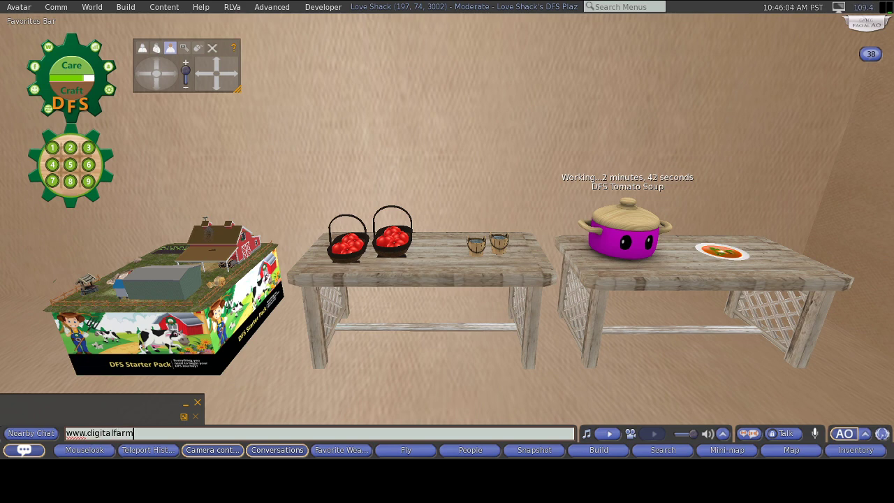
text(system.com)
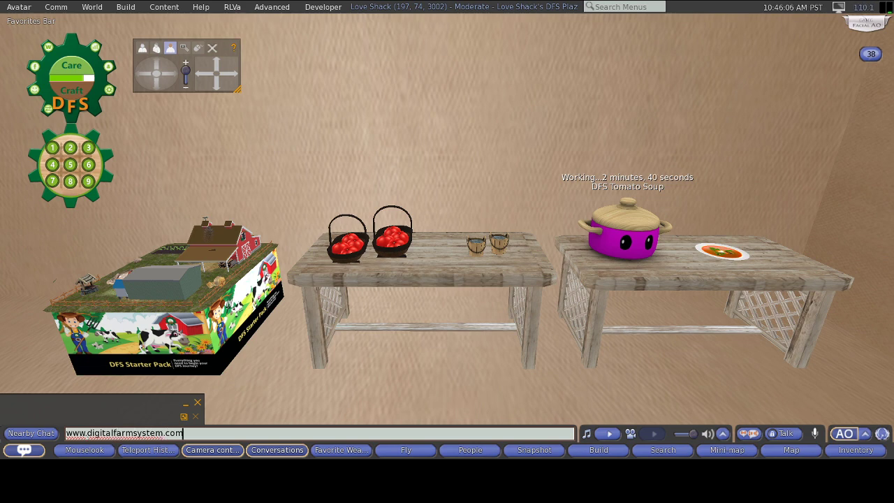
key(Return)
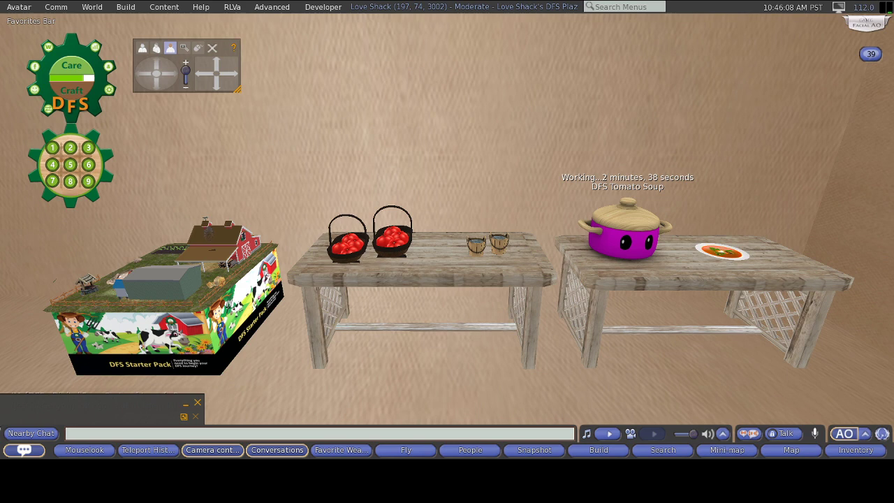